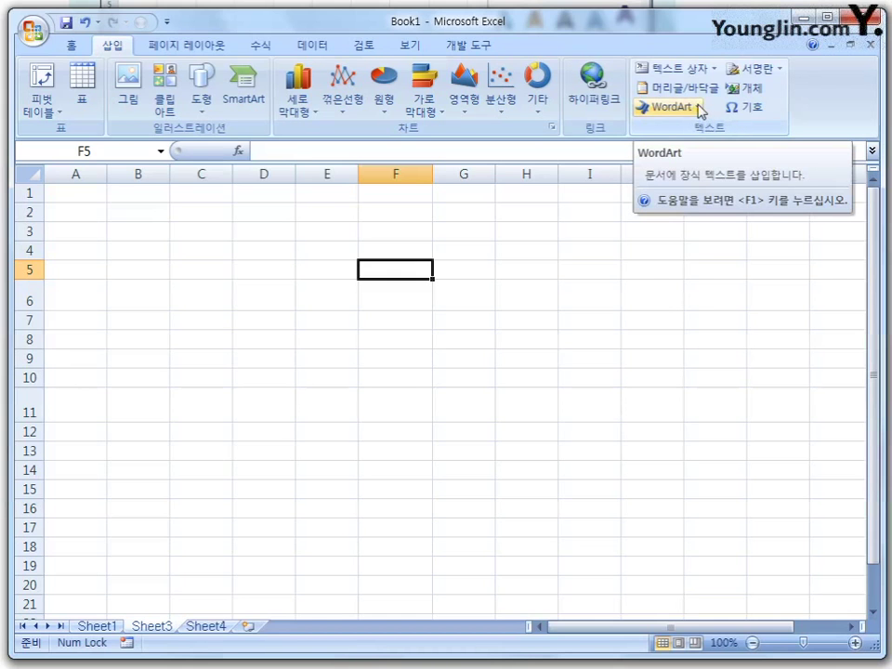
pyautogui.click(698, 111)
pyautogui.click(808, 236)
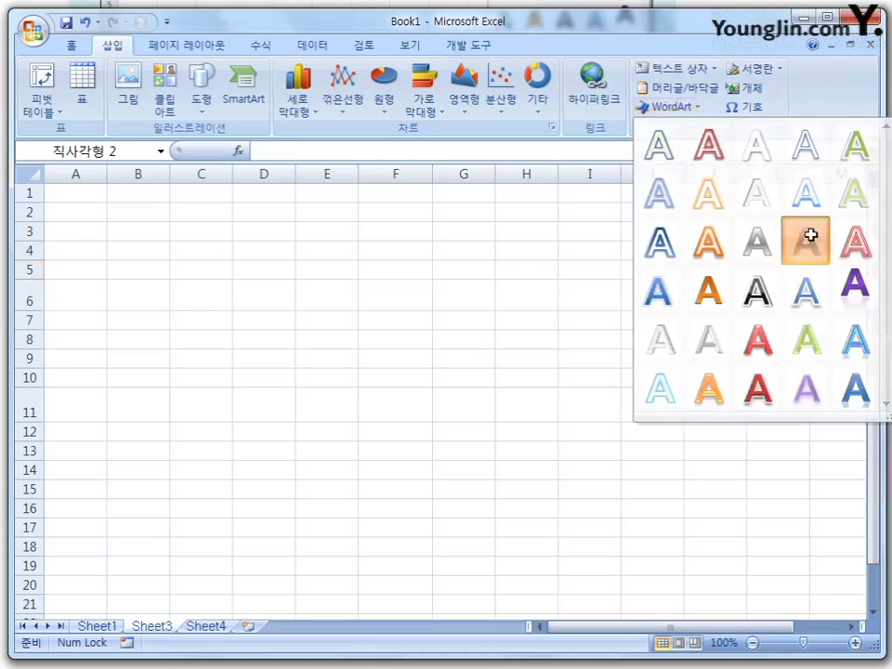
pyautogui.click(184, 430)
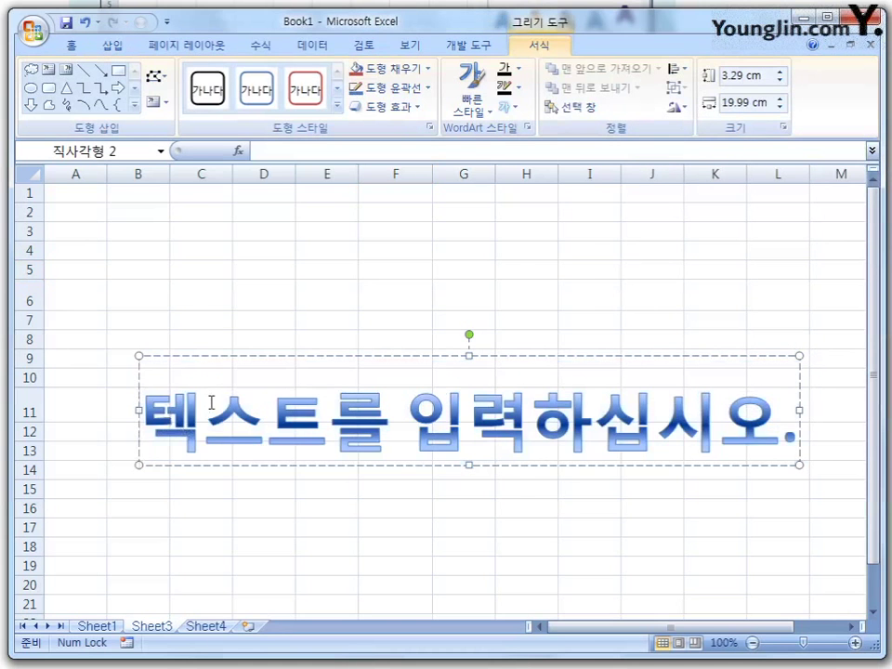
pyautogui.press('Delete')
pyautogui.press('Delete')
pyautogui.press('Delete')
pyautogui.press('Delete')
pyautogui.press('Delete')
pyautogui.press('Delete')
pyautogui.press('Delete')
pyautogui.press('Delete')
pyautogui.press('Delete')
pyautogui.press('Delete')
pyautogui.press('Delete')
pyautogui.press('Delete')
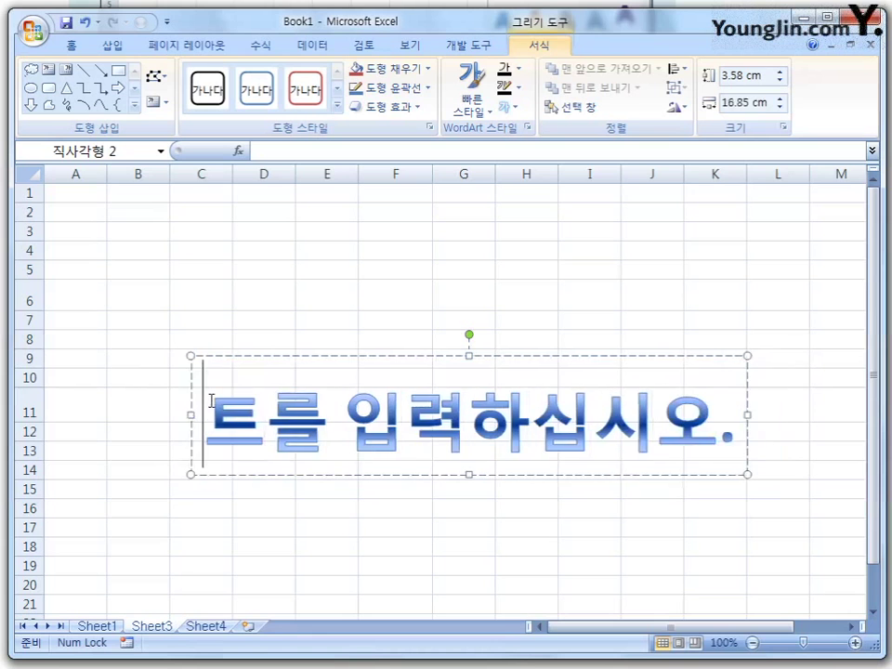
pyautogui.write('22222222222222')
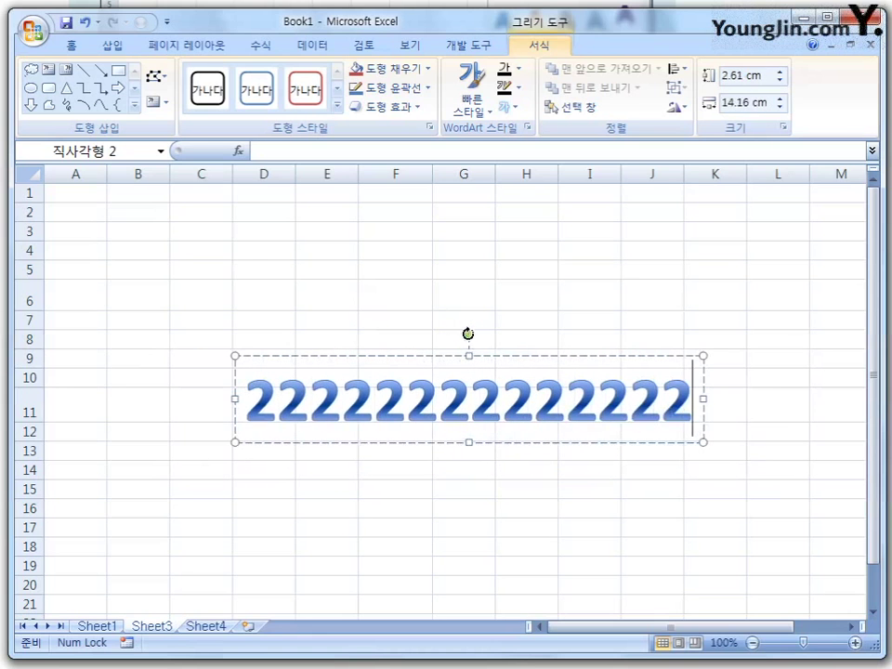
# Rotate the WordArt slightly clockwise and apply the last perspective preset in the second row of 3-D rotation effects.
pyautogui.moveTo(467, 334); pyautogui.dragTo(479, 309)
pyautogui.click(417, 109)
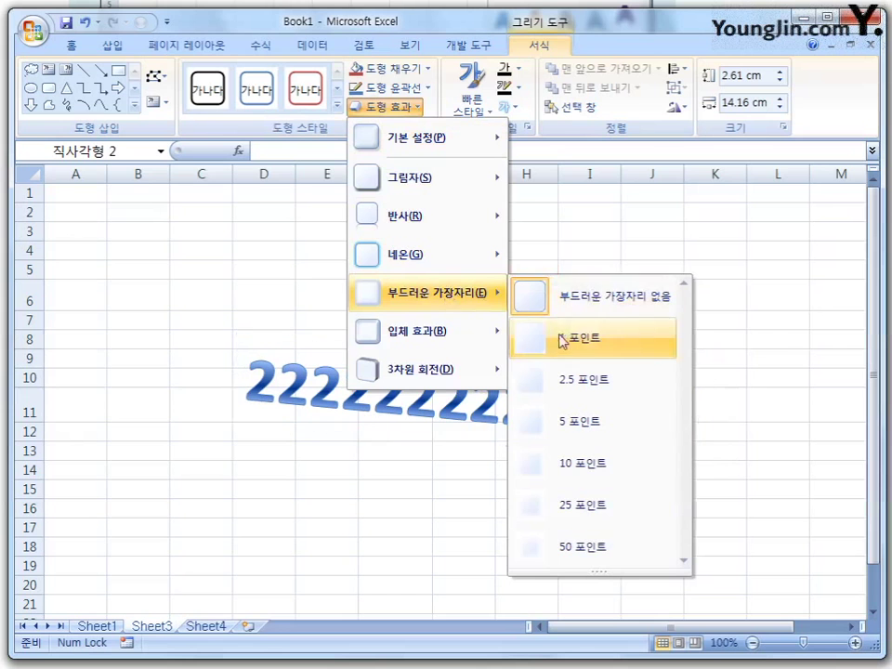
pyautogui.moveTo(491, 338)
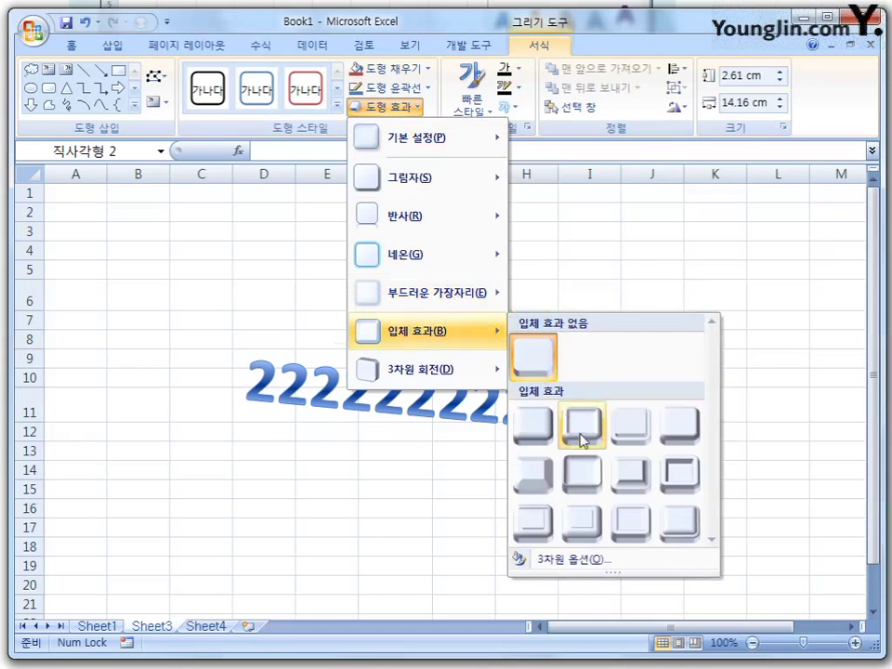
pyautogui.moveTo(491, 181)
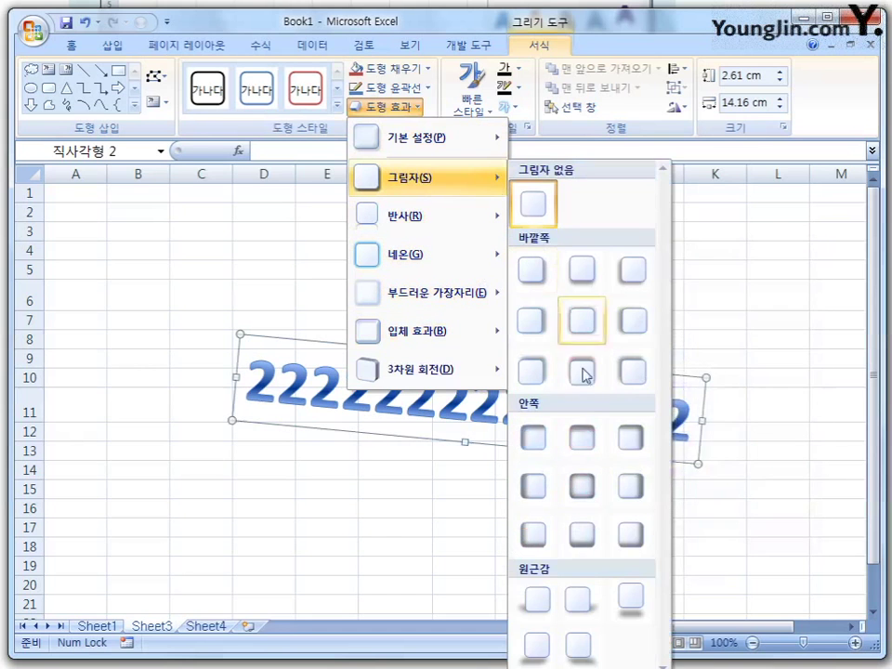
pyautogui.moveTo(472, 381)
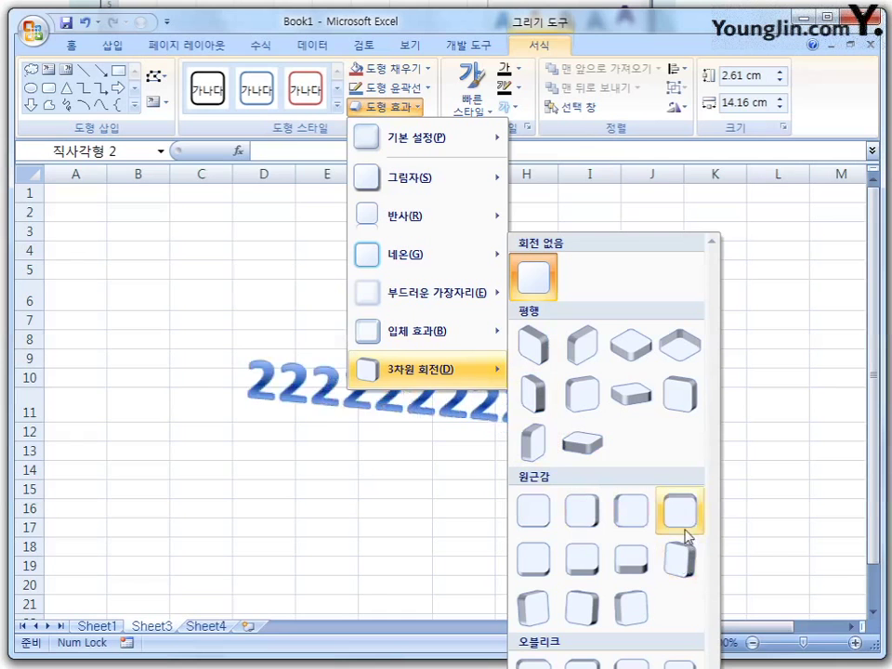
pyautogui.click(678, 561)
pyautogui.click(422, 517)
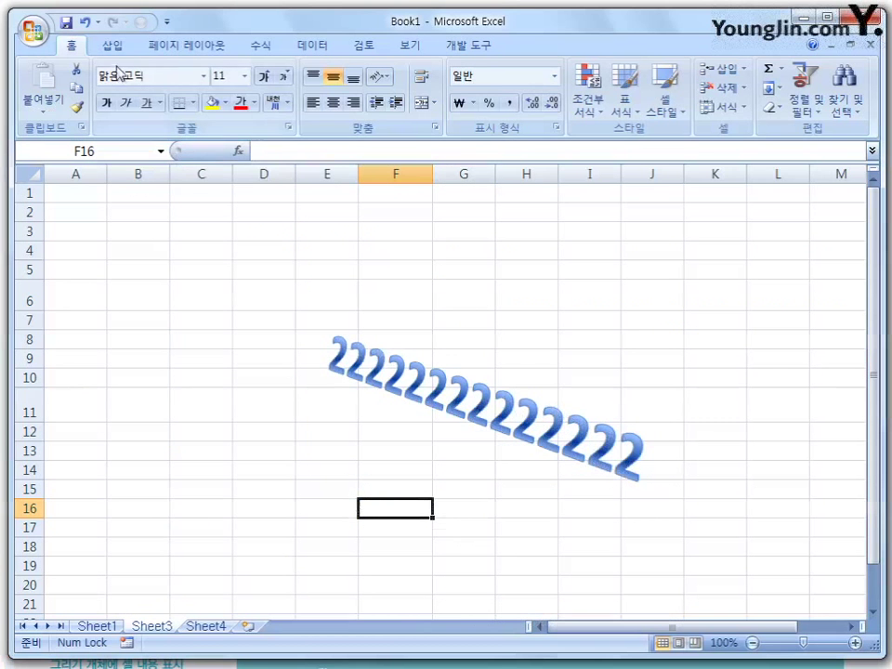
# Try inserting the picture Jellyfish.jpg from the pictures library and remove it from the sheet.
pyautogui.click(113, 43)
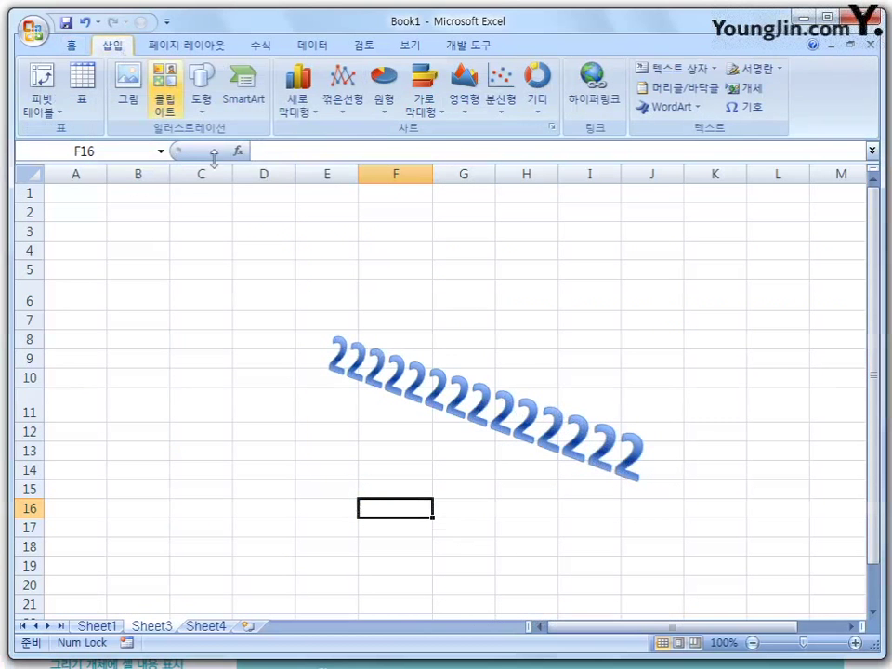
pyautogui.click(129, 91)
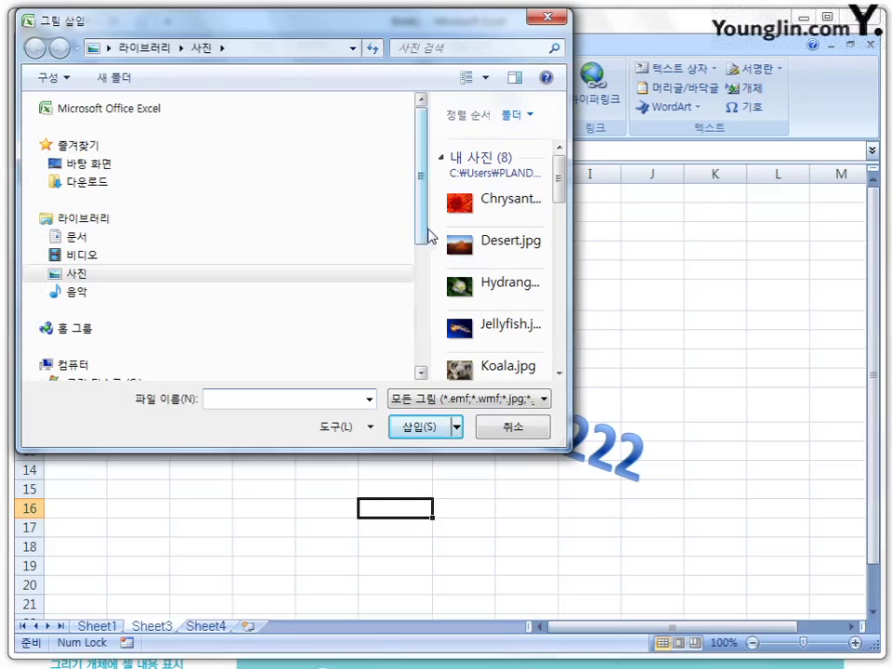
pyautogui.moveTo(430, 224); pyautogui.dragTo(251, 224)
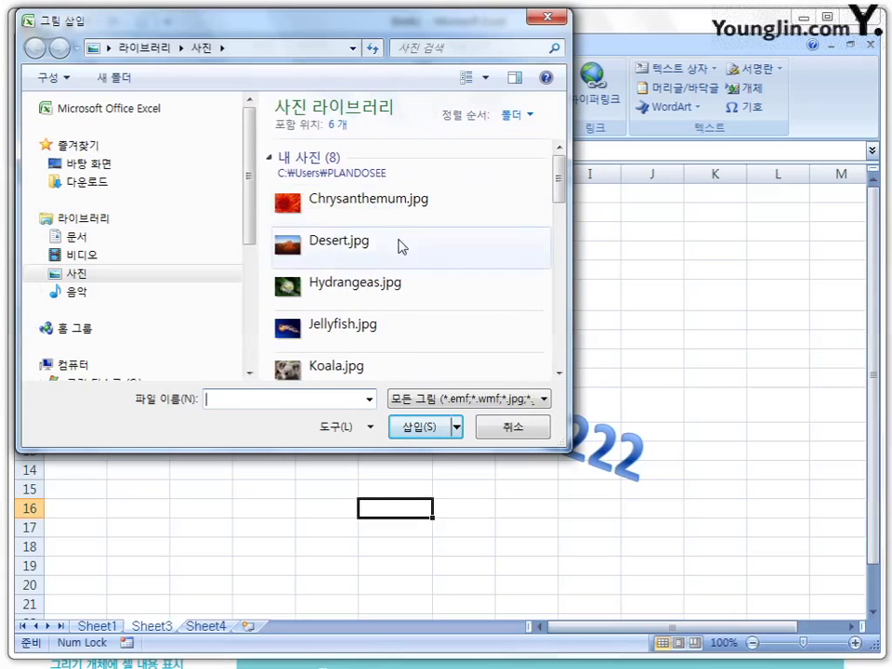
pyautogui.click(362, 324)
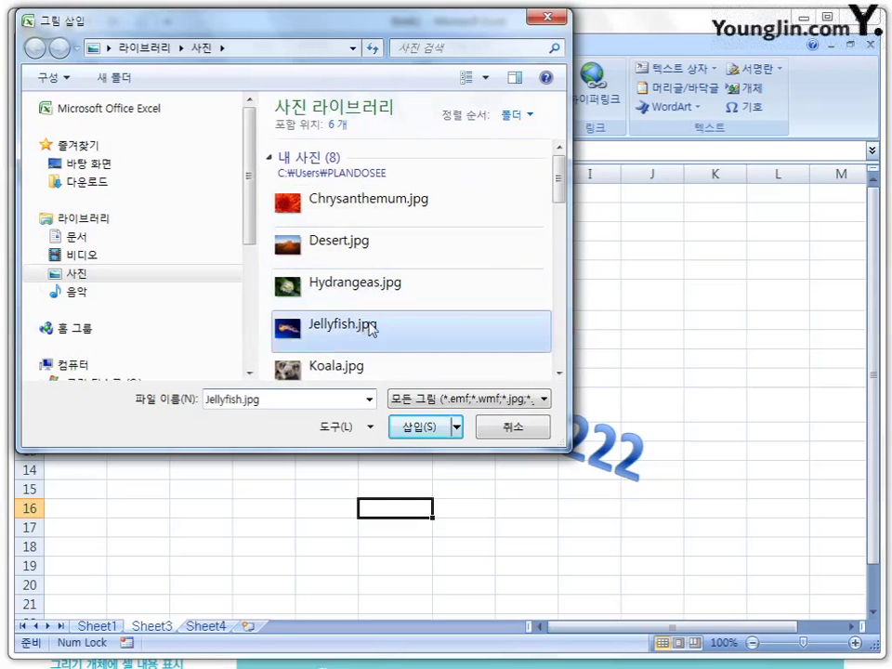
pyautogui.click(420, 429)
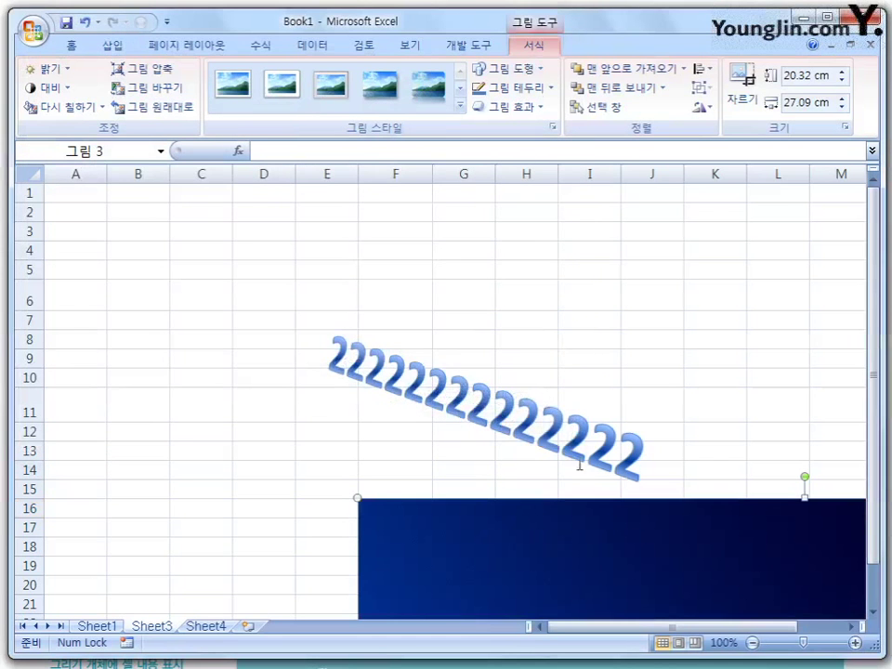
pyautogui.moveTo(622, 535); pyautogui.dragTo(309, 221)
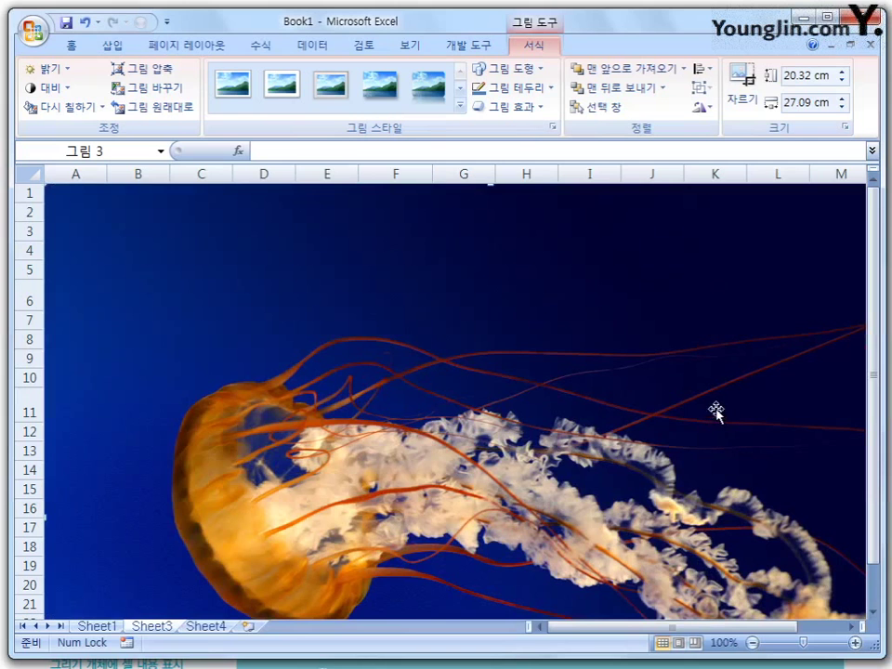
pyautogui.press('Delete')
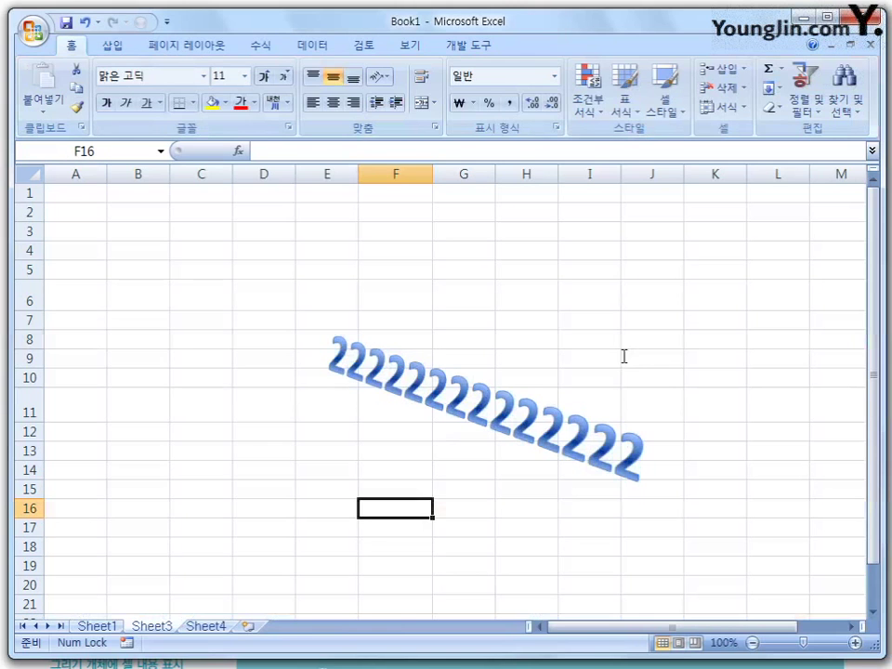
# Search the clip art for 컴퓨터 and place the clip of the woman at a computer beside the WordArt's start.
pyautogui.click(110, 44)
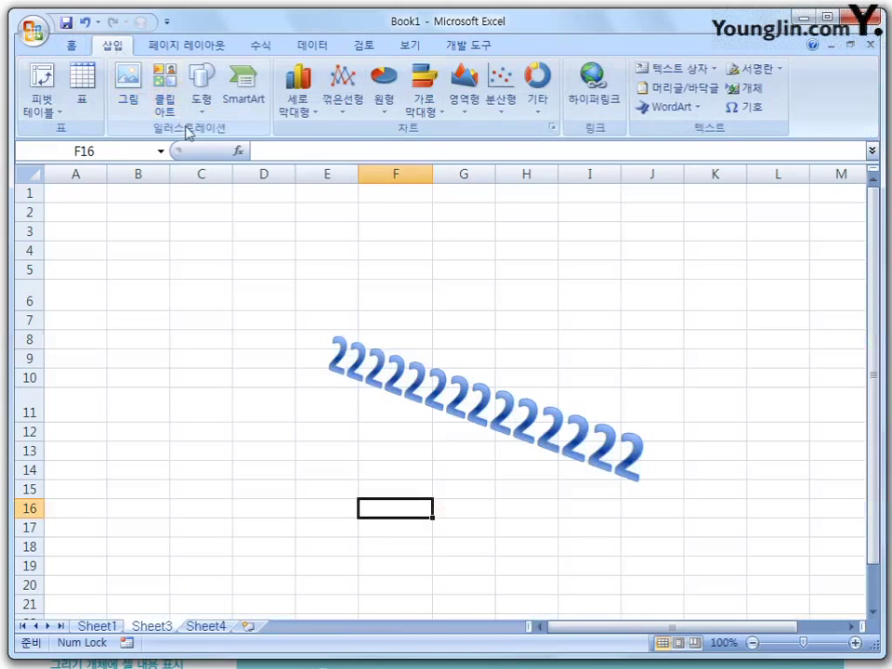
pyautogui.click(163, 94)
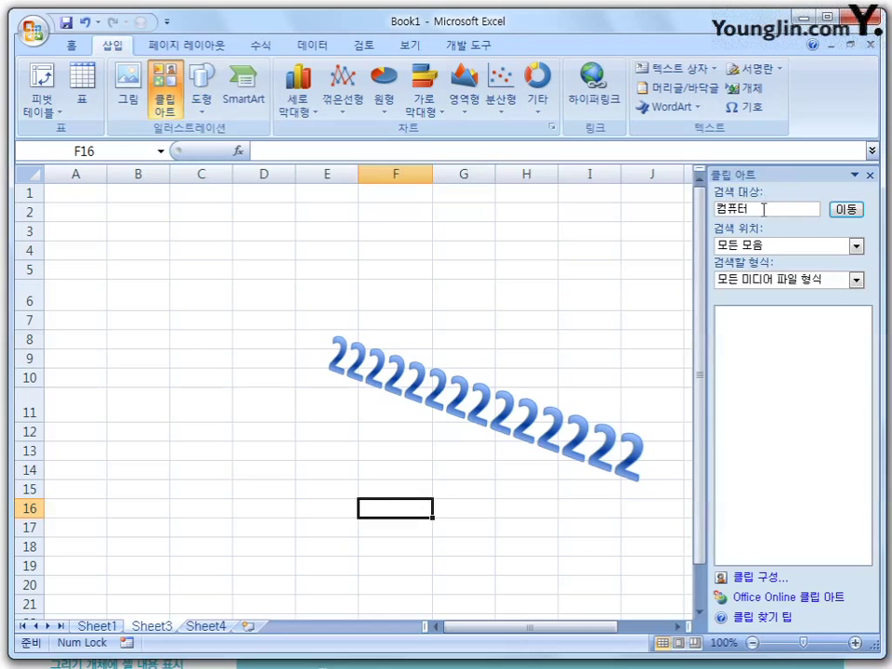
pyautogui.click(763, 209)
pyautogui.press('BackSpace')
pyautogui.write('테')
pyautogui.press('BackSpace')
pyautogui.write('터')
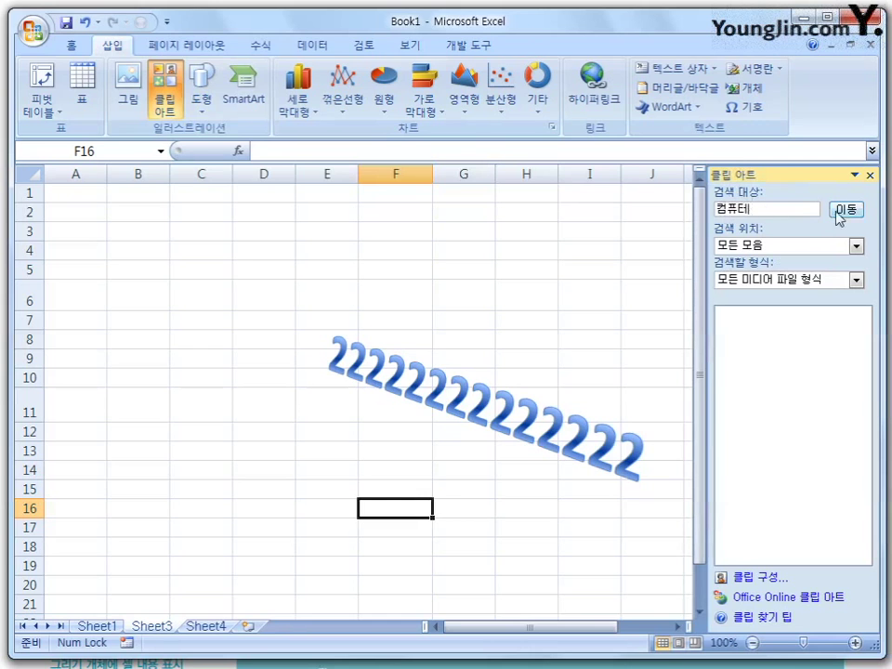
pyautogui.click(846, 210)
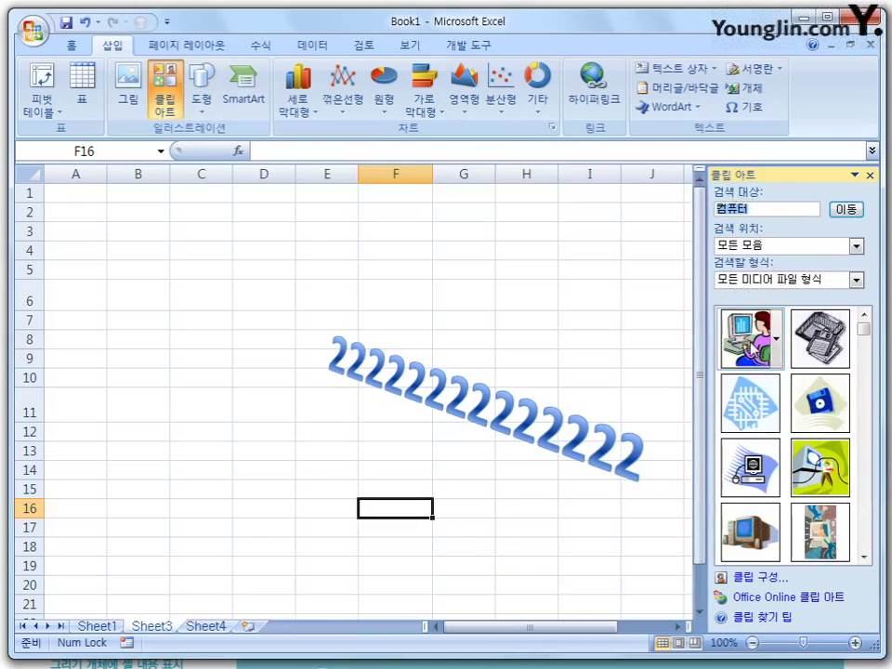
pyautogui.click(750, 338)
pyautogui.moveTo(750, 338); pyautogui.dragTo(237, 336)
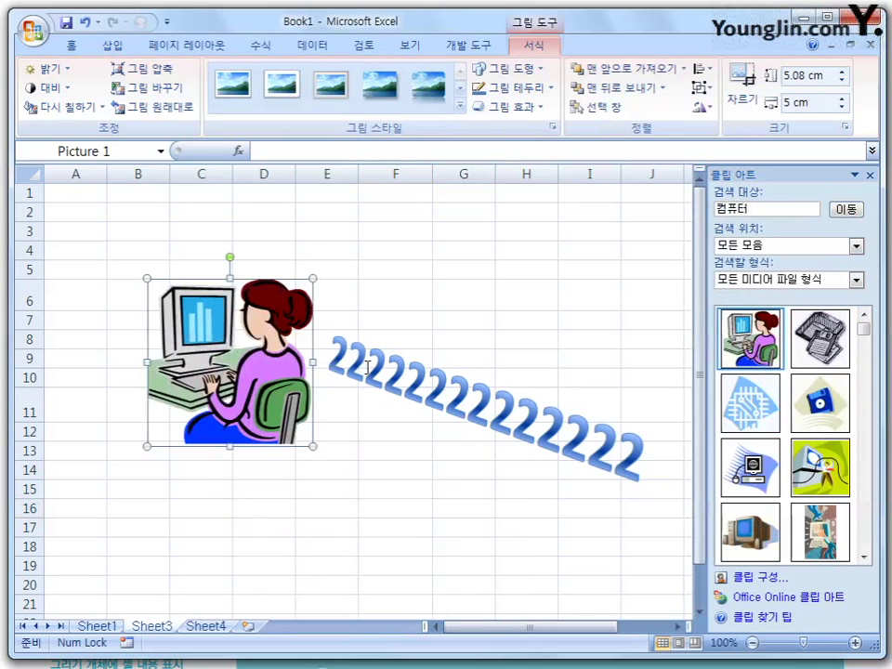
# Search the clip art for 학교 and place the clip of the teacher at a green board over the WordArt.
pyautogui.click(764, 208)
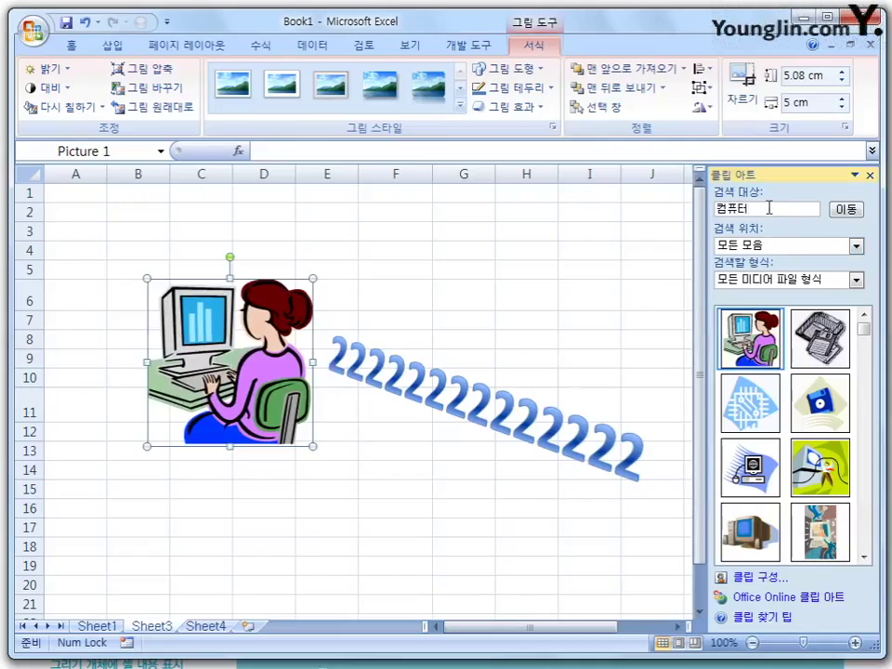
pyautogui.press('BackSpace')
pyautogui.press('BackSpace')
pyautogui.press('BackSpace')
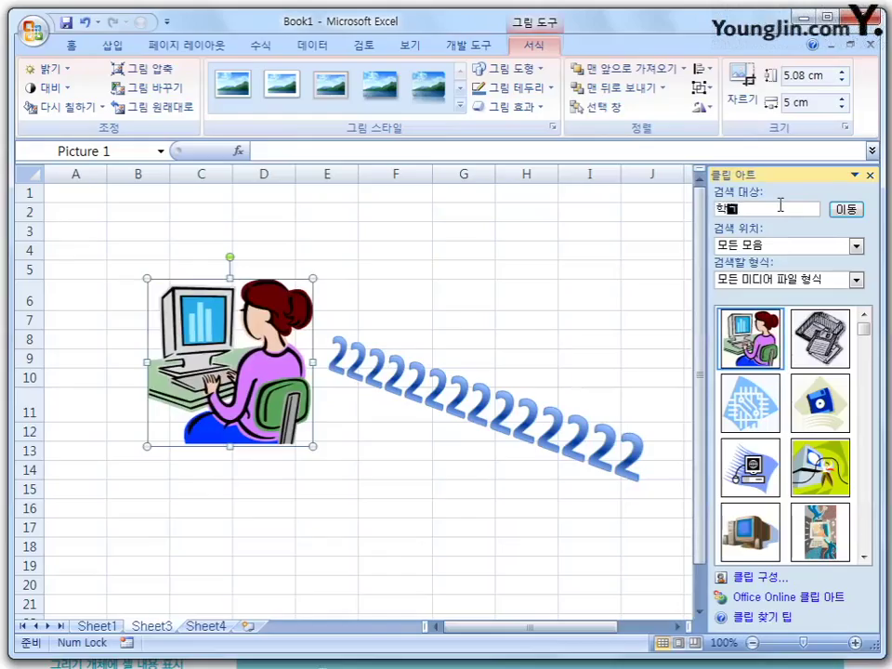
pyautogui.write('학교')
pyautogui.click(852, 208)
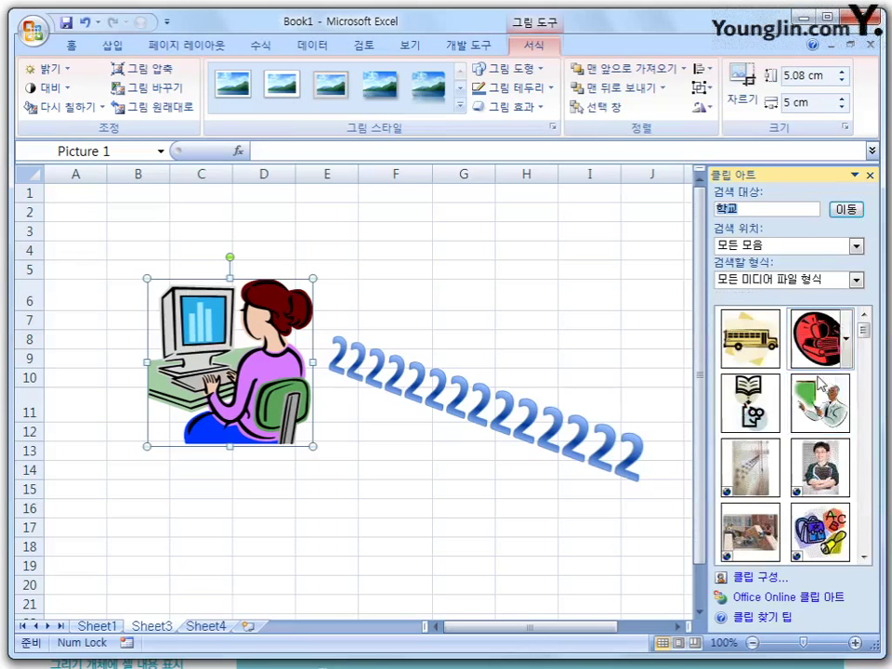
pyautogui.moveTo(813, 435); pyautogui.dragTo(483, 316)
pyautogui.click(649, 290)
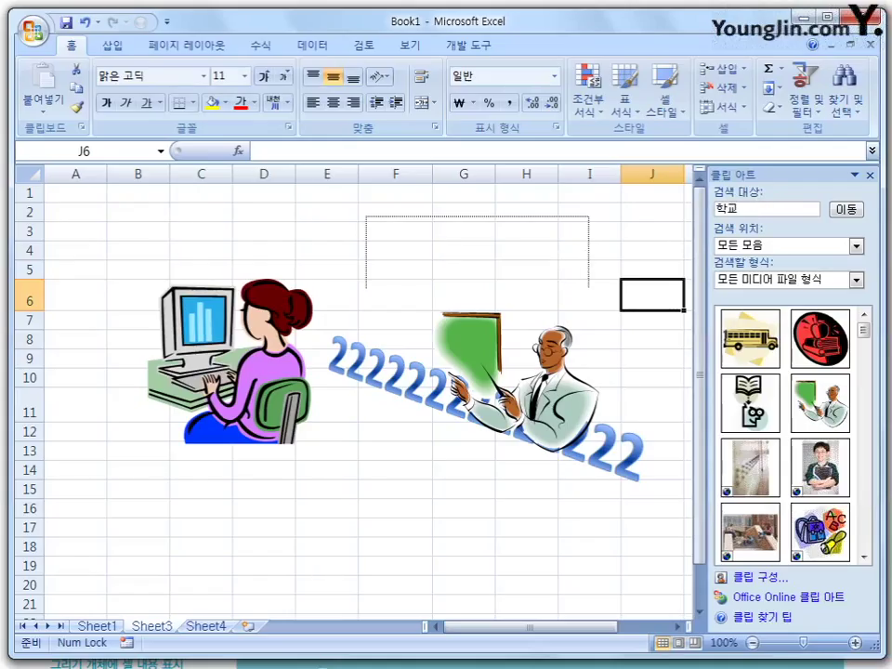
# Insert a 세로 상자 목록형 SmartArt graphic on Sheet4 and move it so its text entry area is fully visible.
pyautogui.click(114, 46)
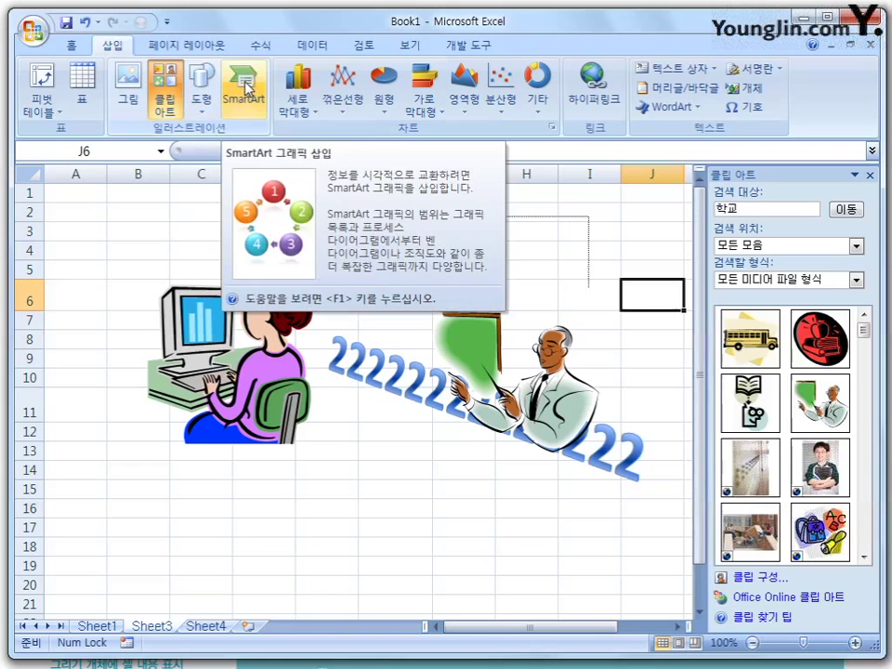
pyautogui.click(329, 470)
pyautogui.click(219, 625)
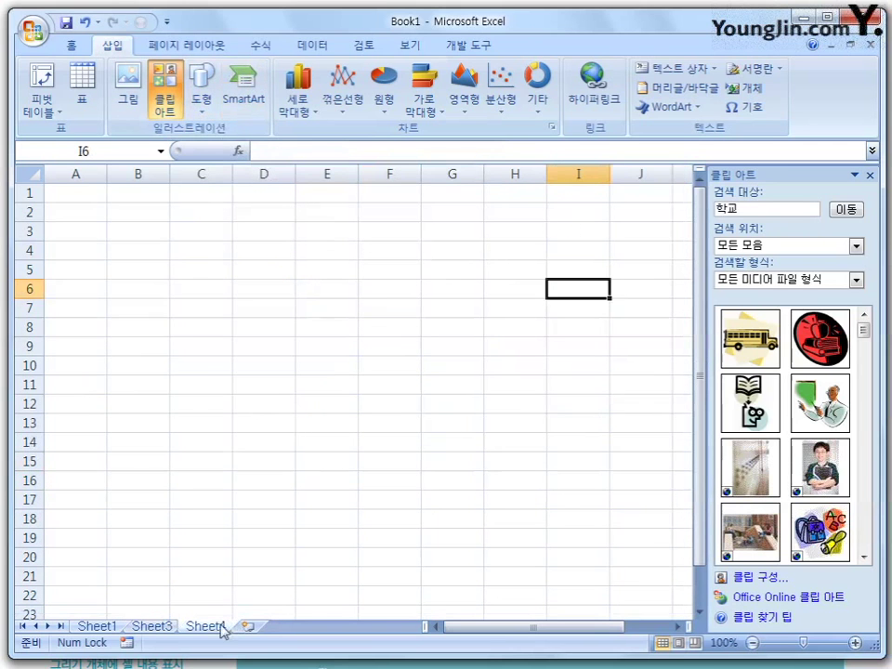
pyautogui.click(244, 90)
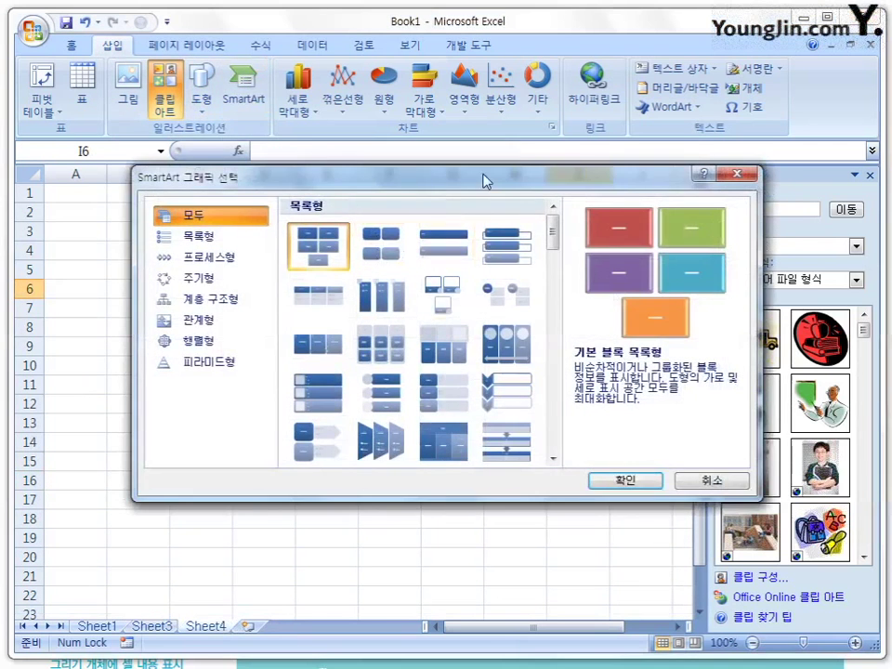
pyautogui.moveTo(483, 181); pyautogui.dragTo(423, 206)
pyautogui.click(436, 262)
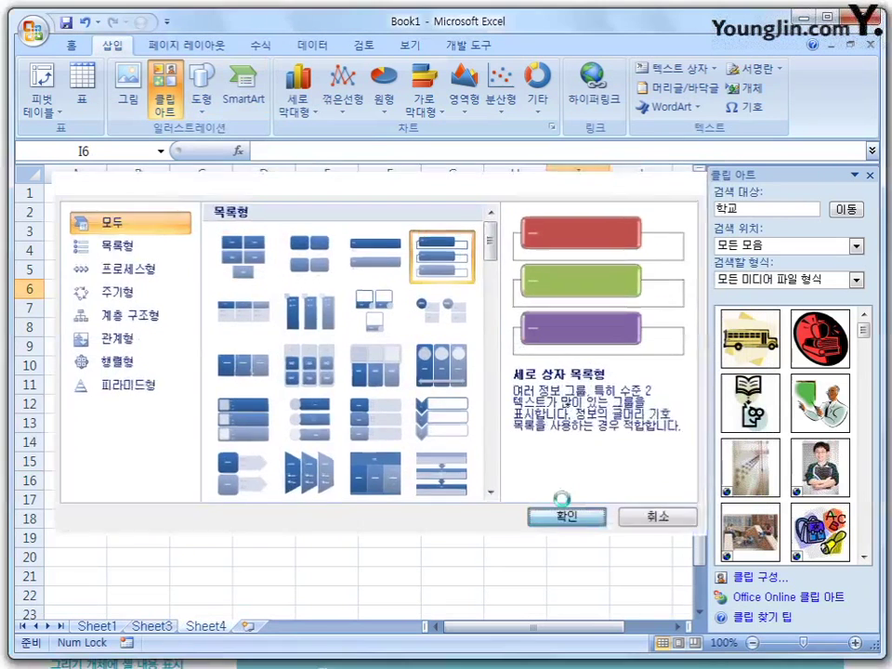
pyautogui.click(555, 498)
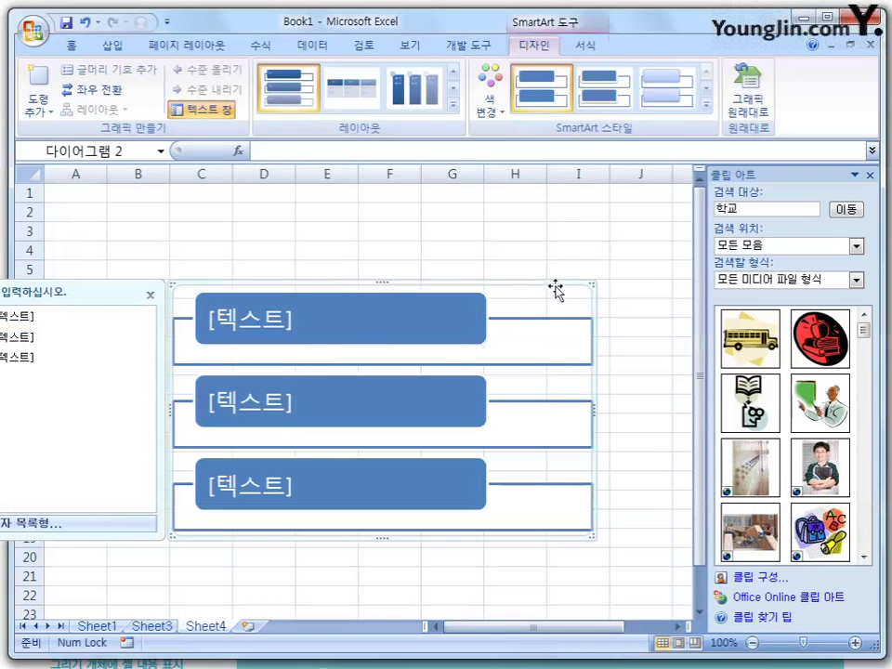
pyautogui.moveTo(559, 291); pyautogui.dragTo(620, 273)
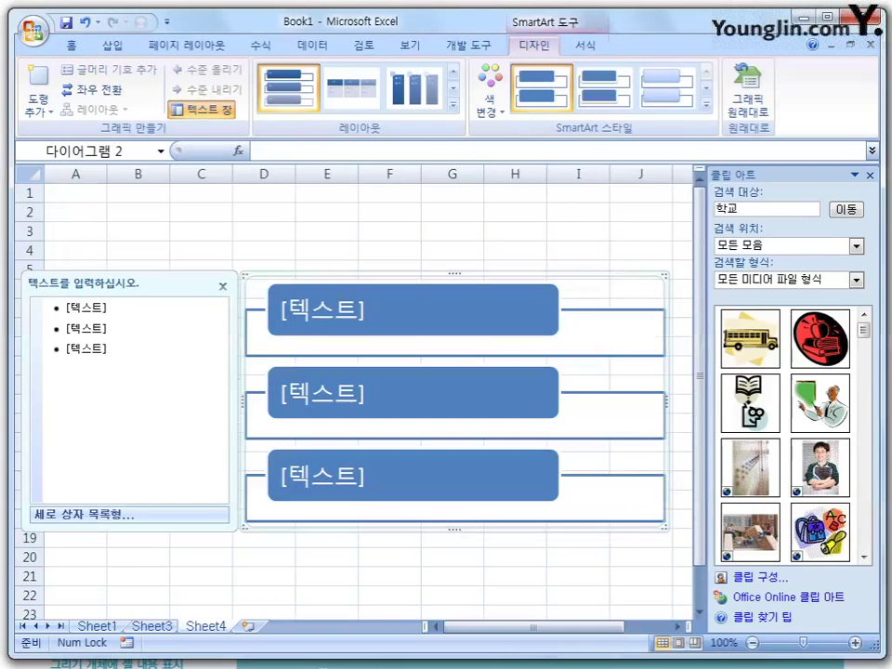
pyautogui.click(91, 311)
pyautogui.write('1111111')
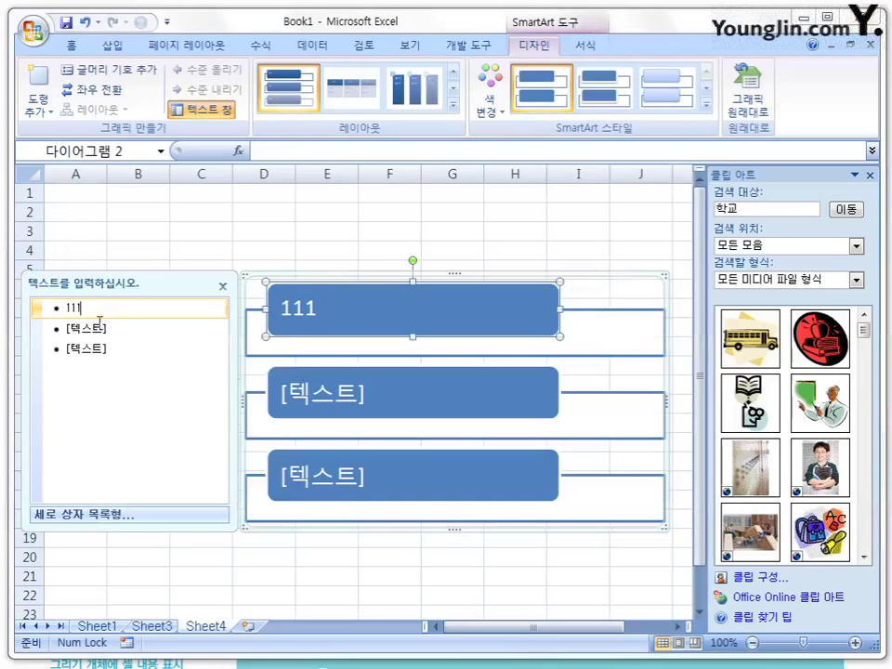
pyautogui.click(78, 333)
pyautogui.write('222222')
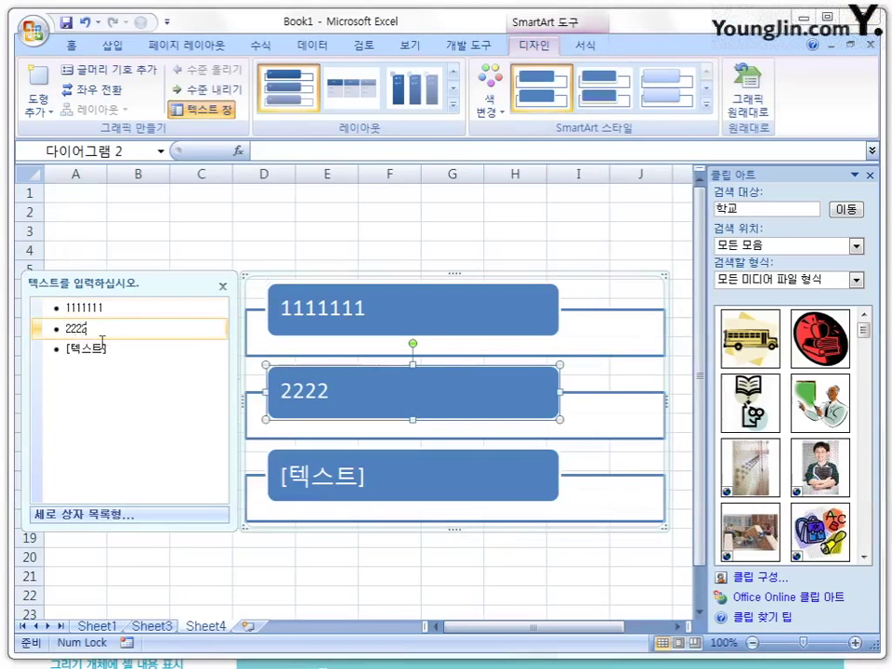
pyautogui.click(80, 351)
pyautogui.write('3333333333333')
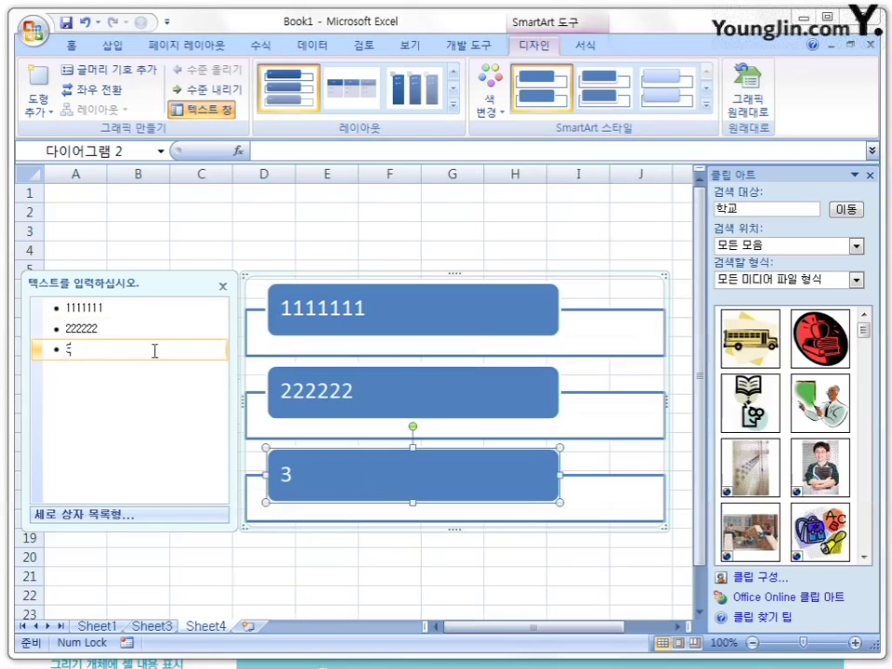
pyautogui.click(360, 230)
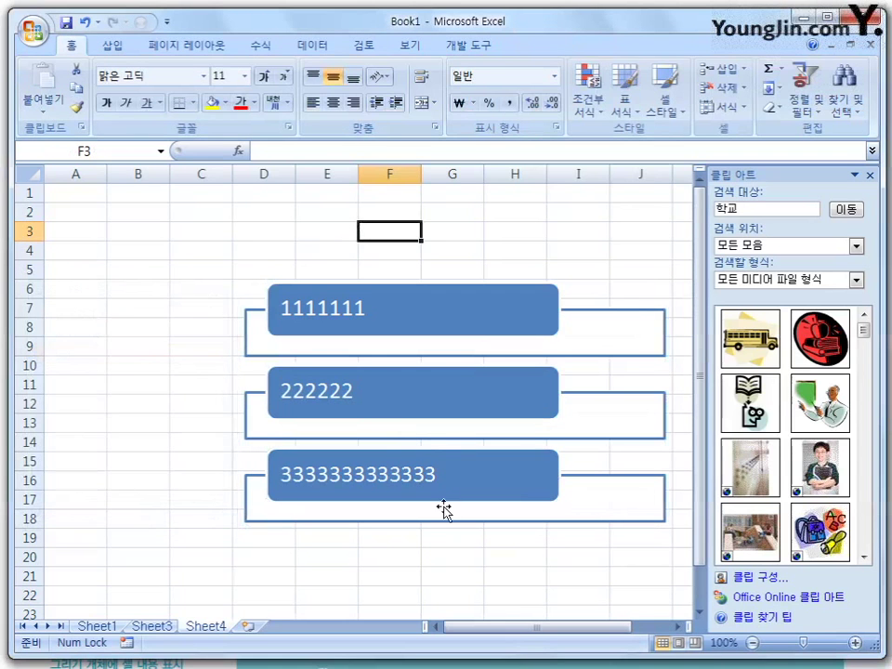
pyautogui.click(472, 556)
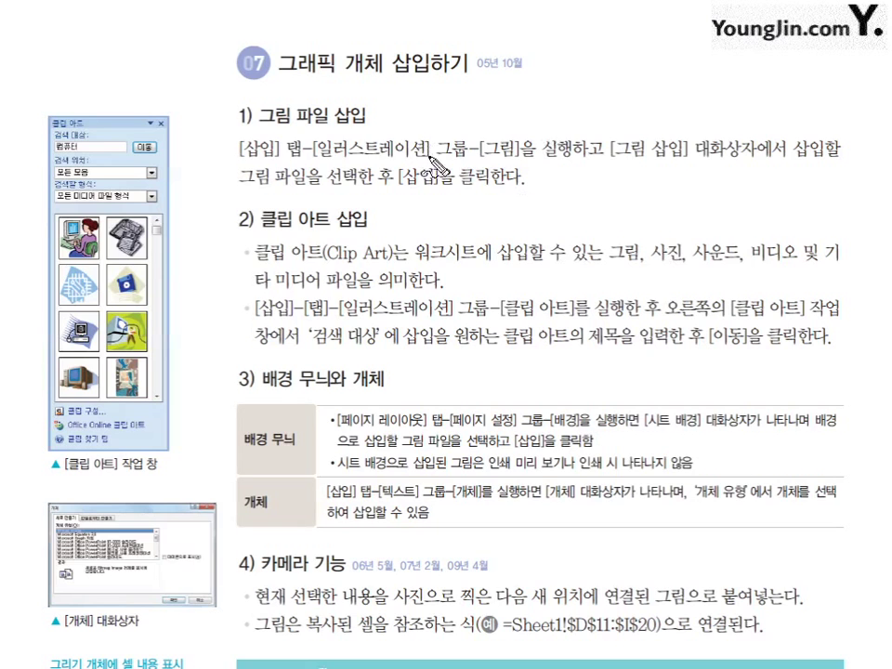
pyautogui.moveTo(513, 167)
pyautogui.mouseDown()
pyautogui.moveTo(505, 145)
pyautogui.moveTo(521, 159)
pyautogui.mouseUp()
pyautogui.moveTo(612, 158); pyautogui.dragTo(662, 156)
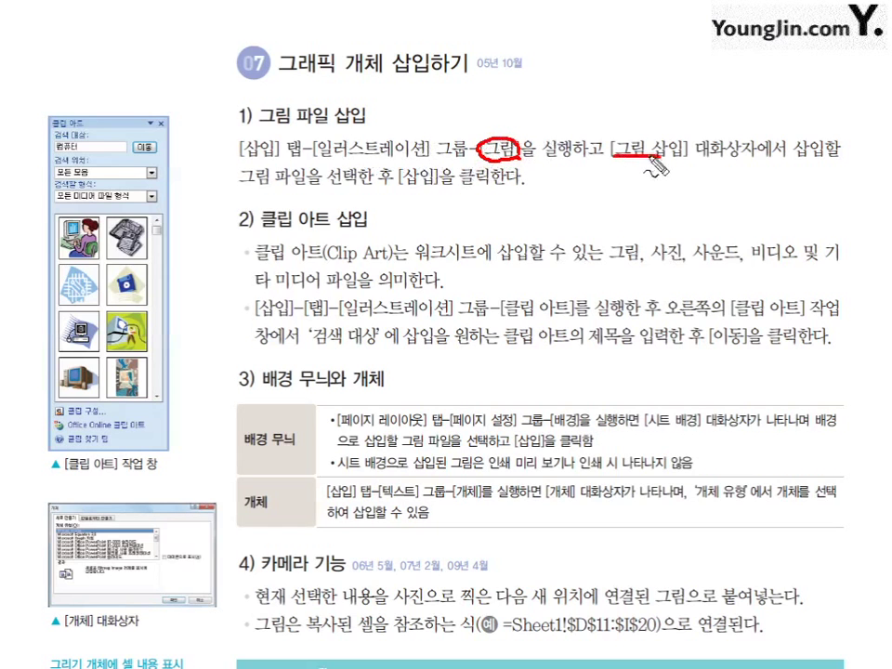